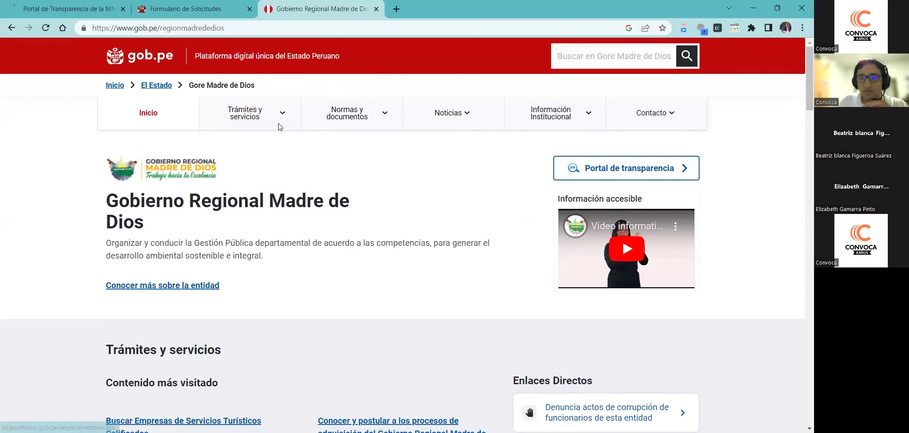
- Open the Portal de transparencia of the Gobierno Regional Madre de Dios from its gob.pe page
left_click(645, 170)
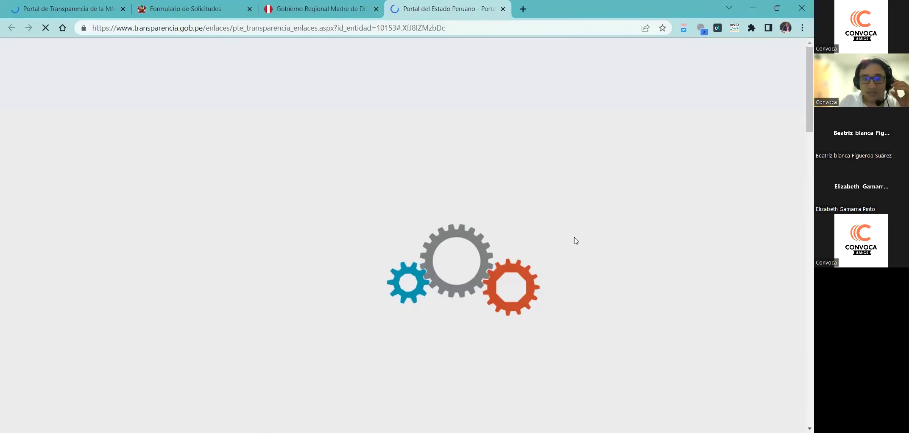
left_click(128, 7)
left_click(396, 17)
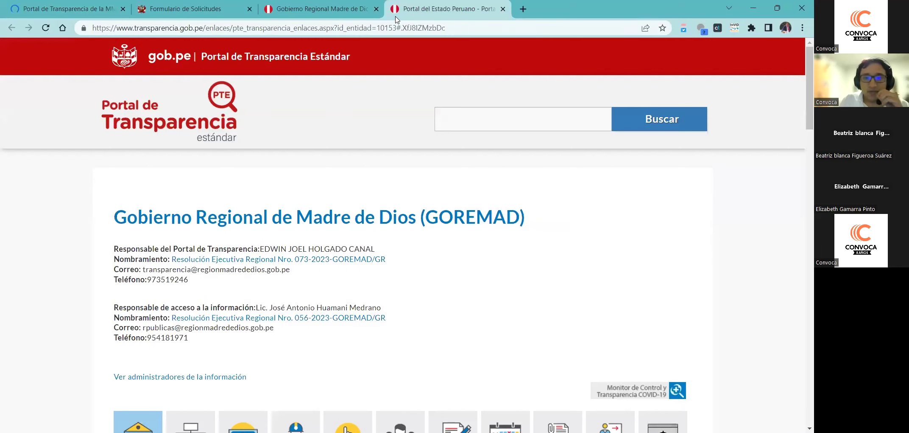
- Open the Acceso a la información section of the GOREMAD transparency portal
scroll(431, 237, "down", 5)
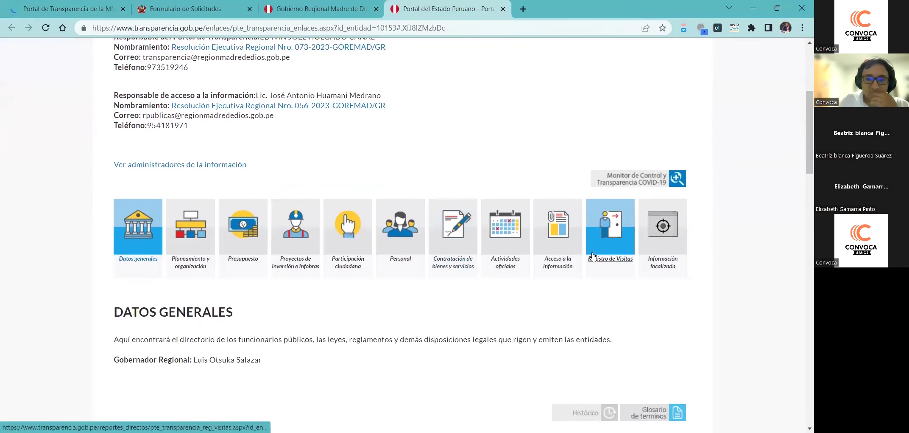
left_click(559, 232)
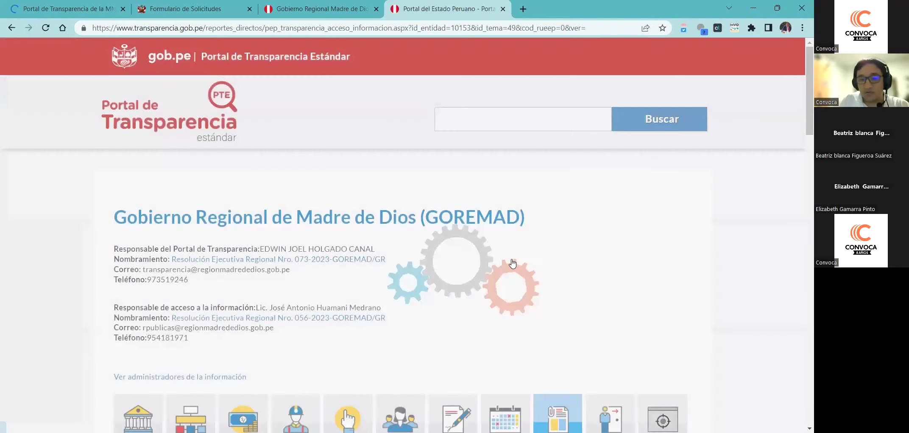
scroll(512, 263, "down", 12)
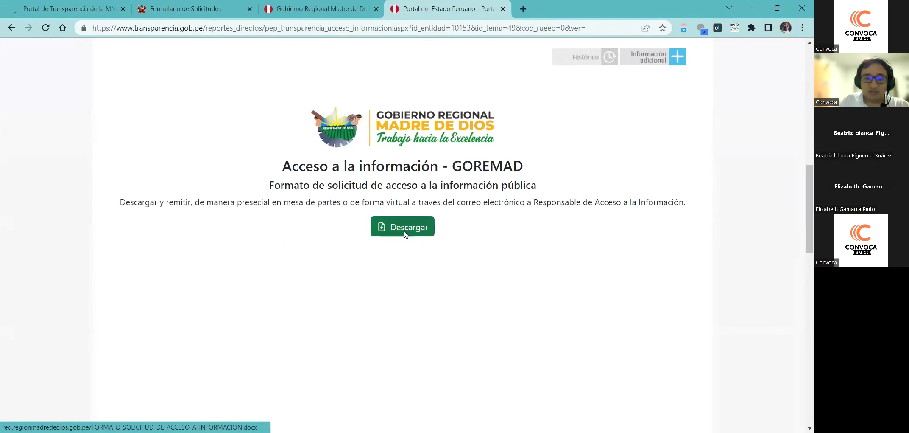
- Examine the downloadable request format and highlight the instructions for submitting it in person or by e-mail
scroll(469, 236, "down", 4)
scroll(469, 236, "up", 4)
scroll(428, 199, "up", 1)
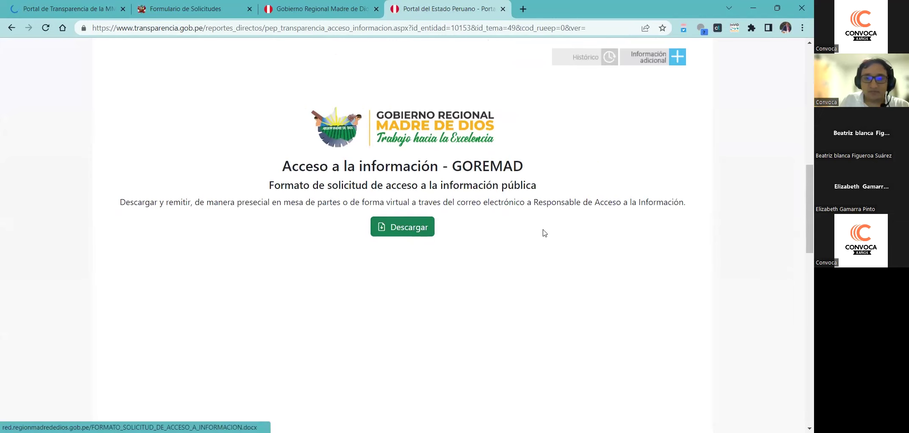
scroll(571, 280, "up", 3)
scroll(339, 271, "down", 2)
left_click_drag(119, 255, 660, 256)
scroll(625, 262, "up", 5)
scroll(301, 320, "up", 6)
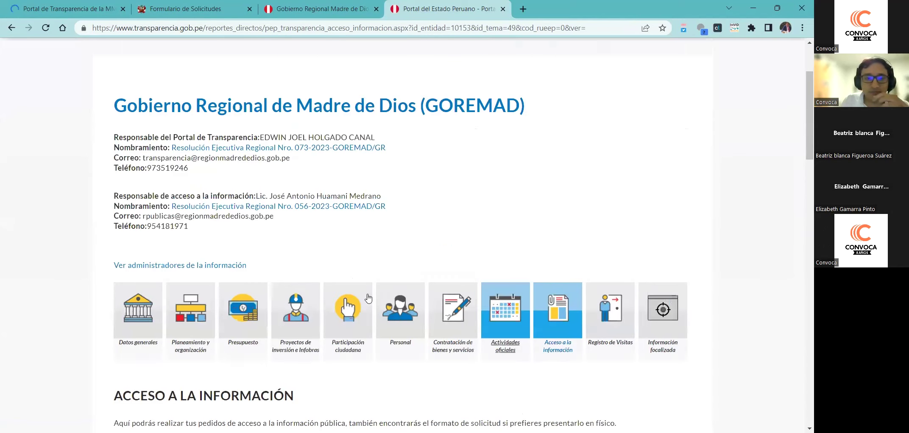
scroll(373, 234, "down", 12)
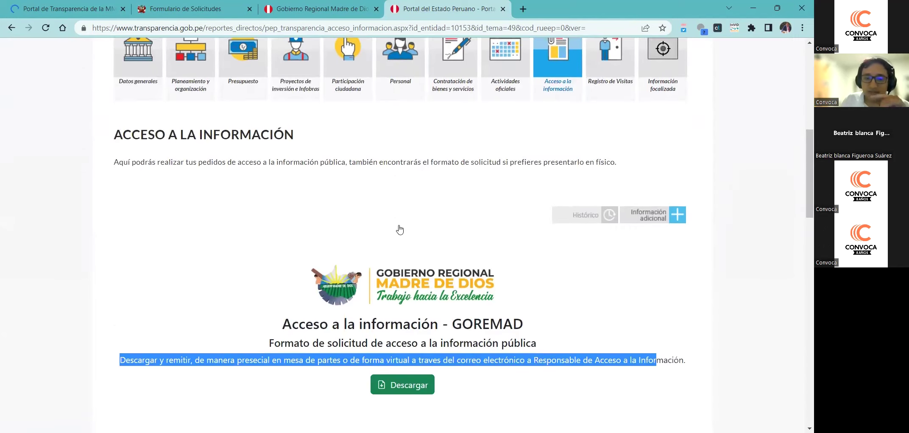
scroll(402, 258, "up", 10)
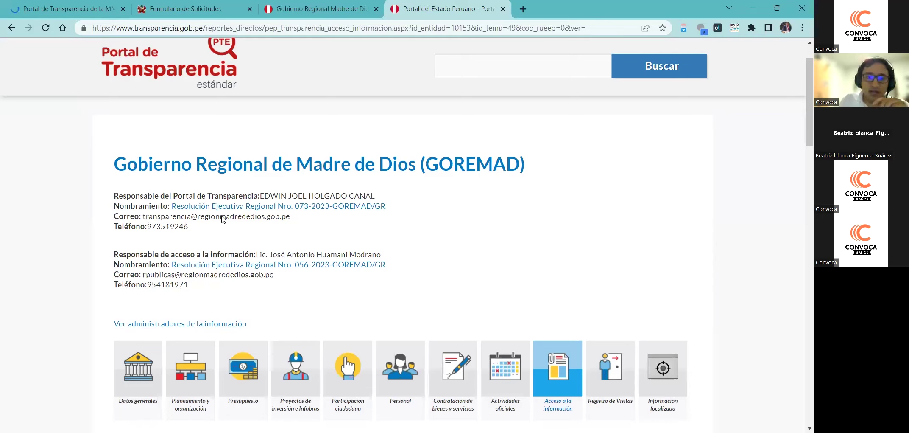
- Highlight the e-mail address and phone number of the Responsable de acceso a la información, then clear the selection
left_click_drag(284, 278, 145, 276)
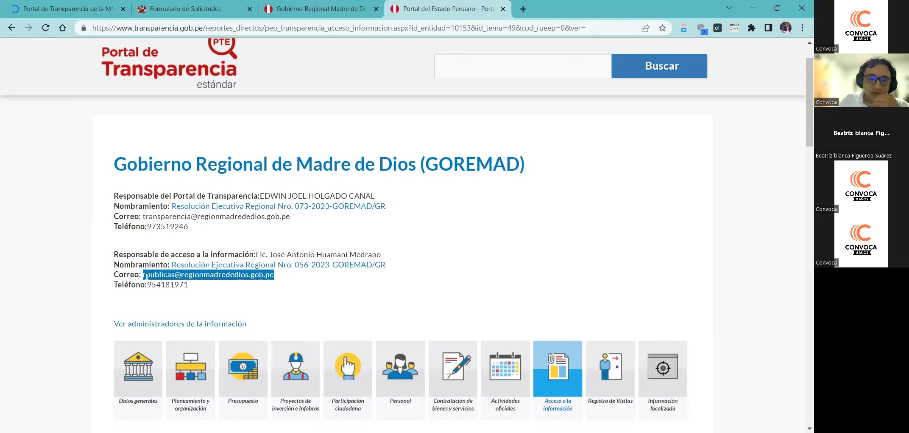
left_click(186, 287)
left_click_drag(188, 287, 295, 277)
left_click(296, 276)
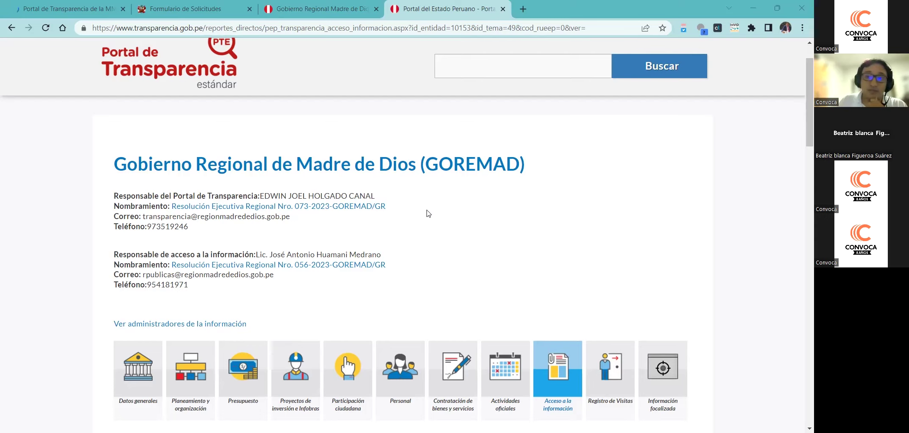
- Compare with the Ministerio de Economía y Finanzas request form and return to the GOREMAD transparency page
scroll(427, 189, "down", 3)
scroll(344, 140, "up", 2)
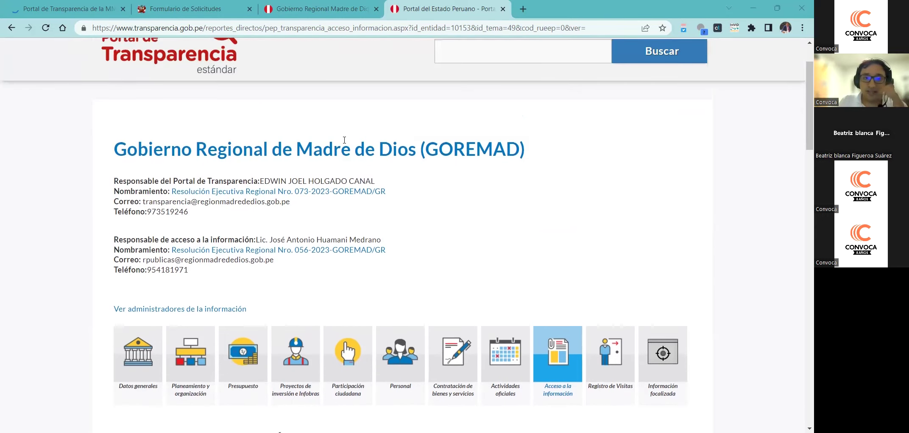
left_click(290, 5)
left_click(223, 5)
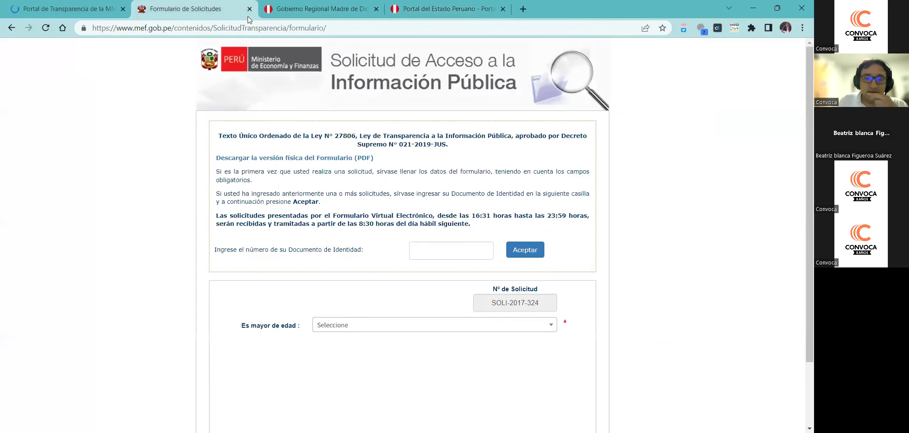
left_click(418, 5)
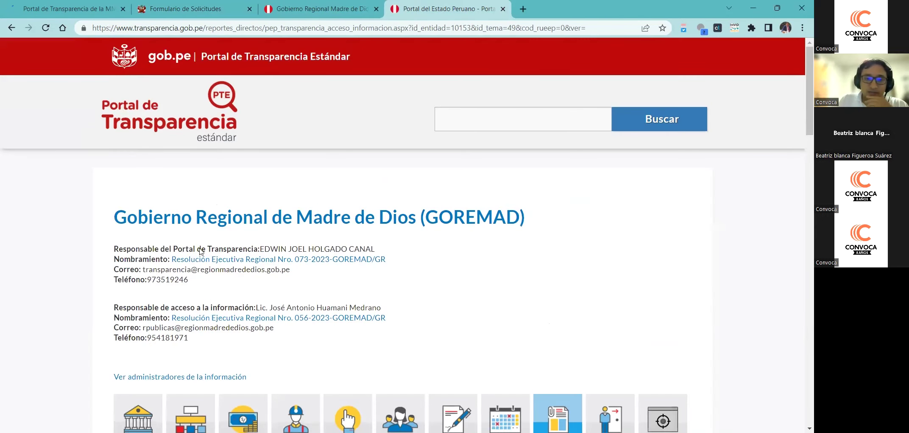
- Highlight the whole Responsable de acceso a la información block, including appointment and contact details, then deselect it
scroll(201, 251, "down", 2)
left_click_drag(114, 199, 264, 245)
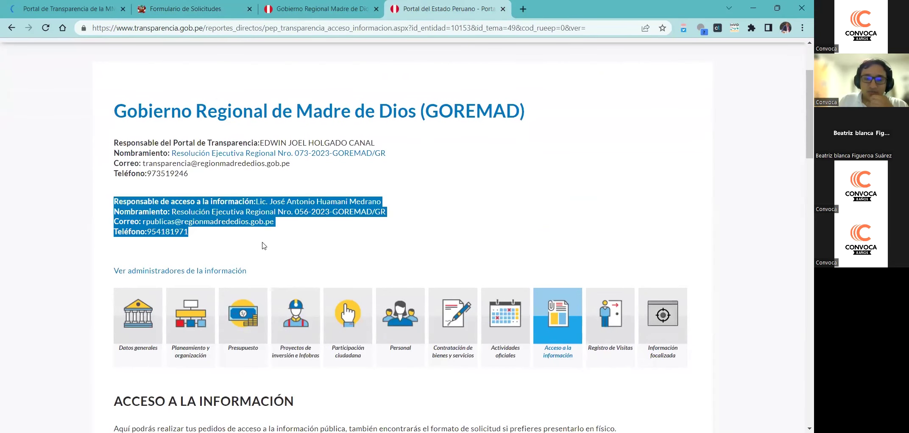
left_click(263, 245)
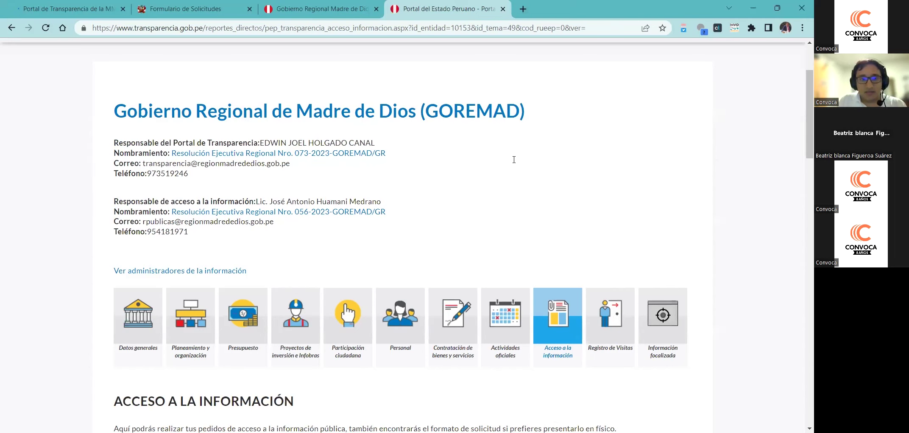
scroll(514, 159, "up", 3)
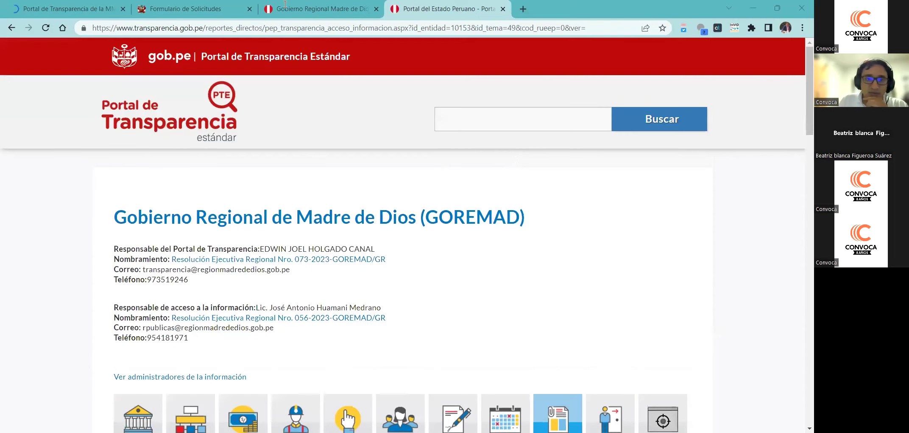
- In the Ministerio de Economía y Finanzas request form, enter the applicant's identity document number and accept it to load their data
key("ctrl+2")
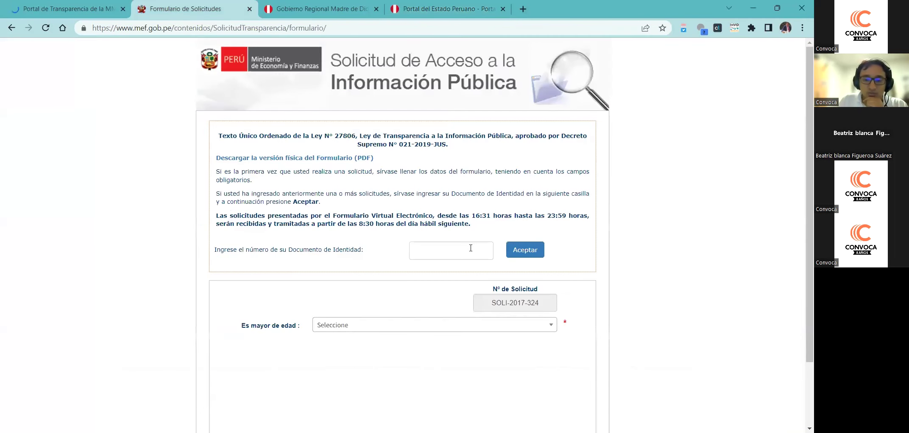
scroll(479, 212, "down", 3)
left_click(470, 171)
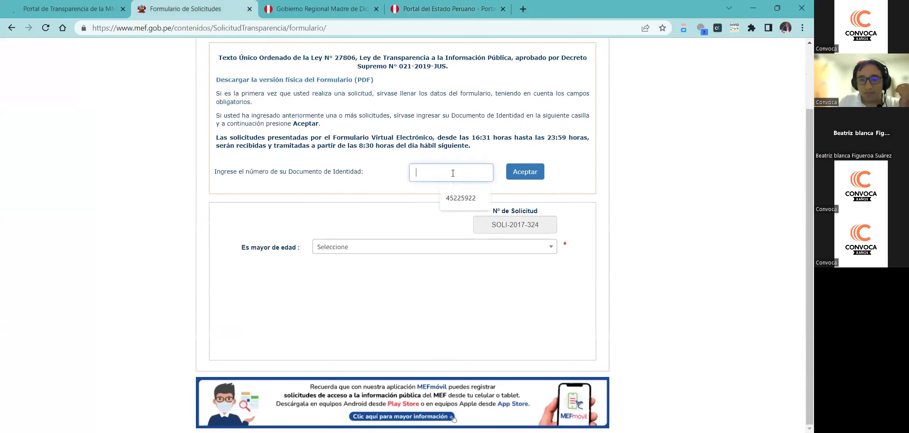
left_click(466, 198)
left_click(533, 175)
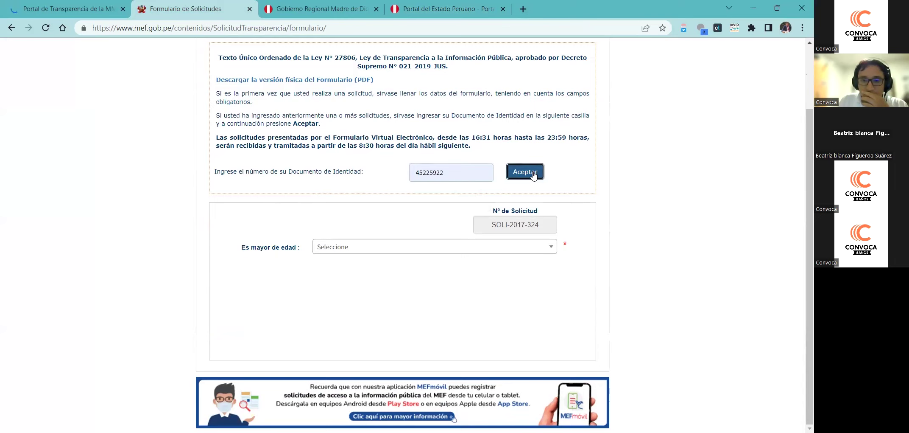
- Review the request form from the applicant's prefilled data down to the verification code and submission area
scroll(478, 231, "down", 7)
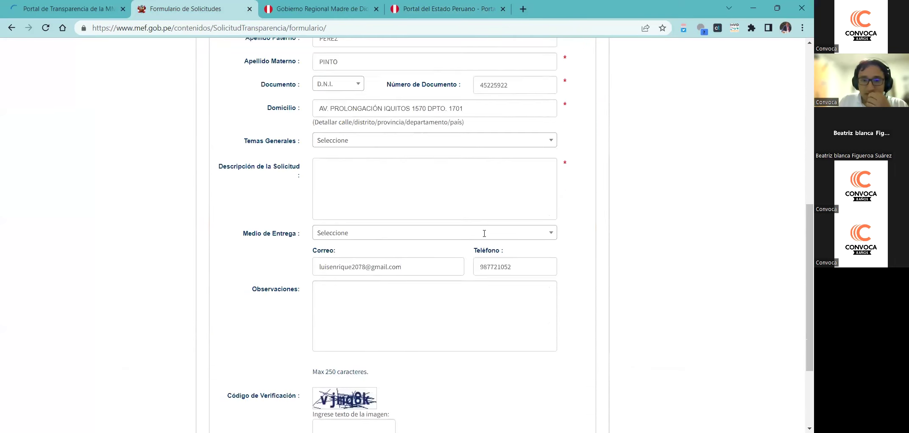
scroll(485, 234, "down", 3)
scroll(487, 234, "up", 1)
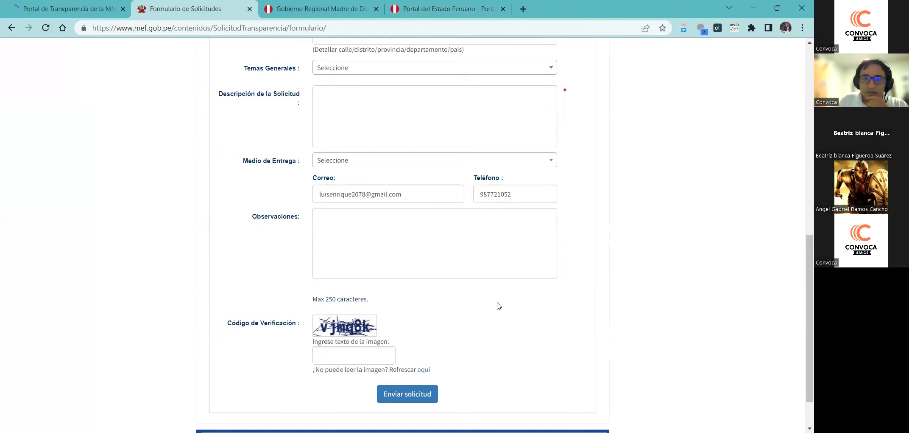
scroll(513, 294, "up", 10)
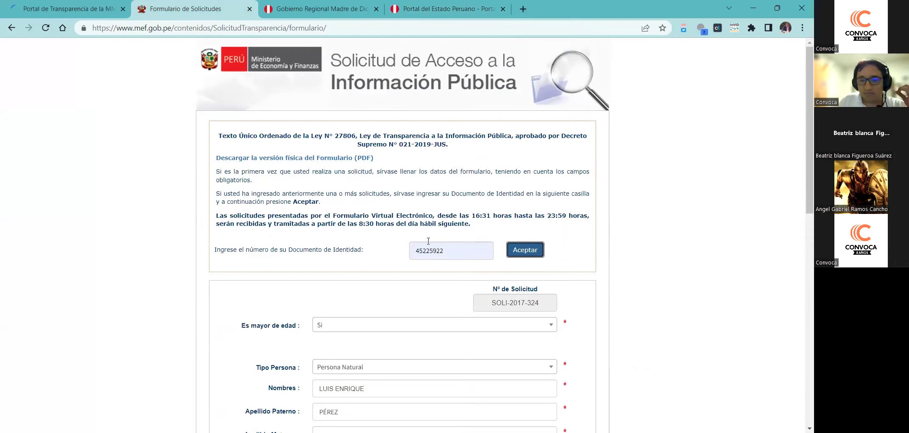
scroll(456, 249, "down", 9)
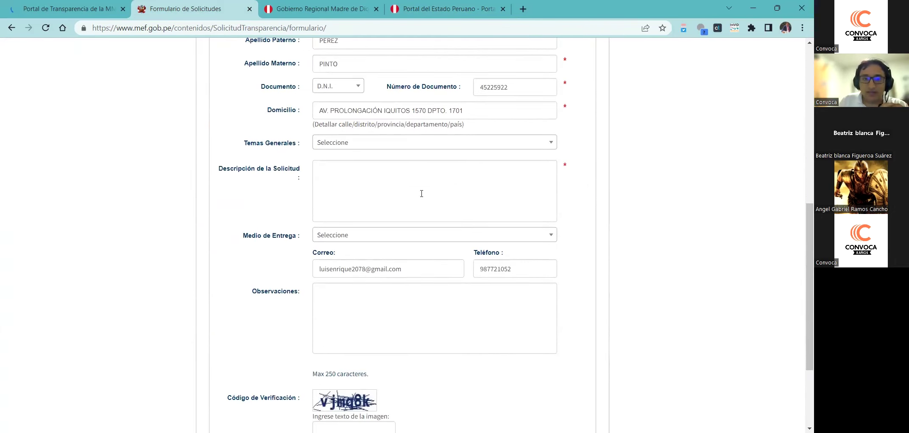
- Review the available Temas Generales and set the request's topic to Acceso a la Información
left_click(365, 145)
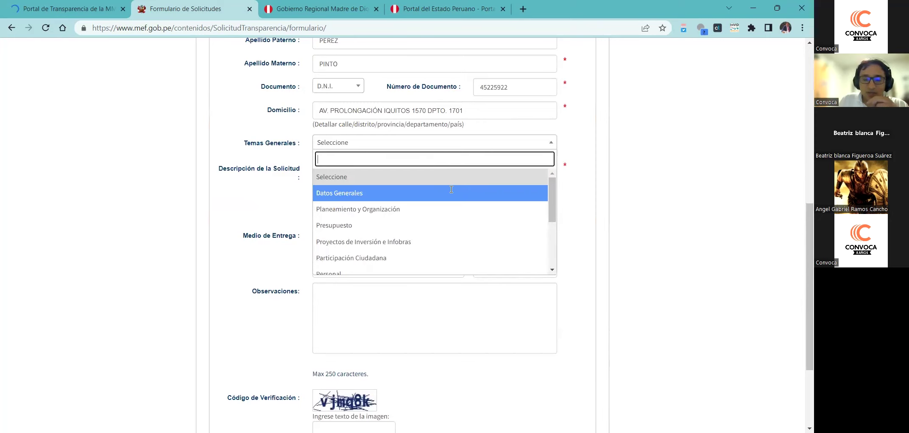
scroll(451, 189, "down", 8)
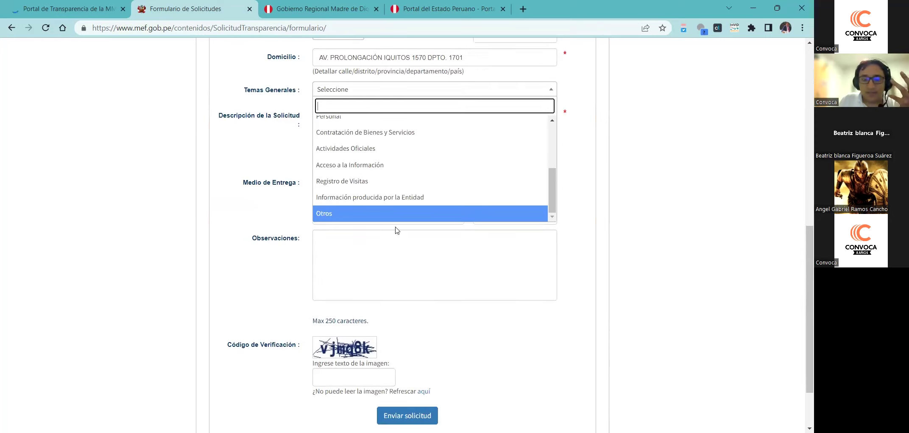
scroll(563, 254, "up", 1)
scroll(596, 271, "down", 1)
scroll(596, 272, "up", 1)
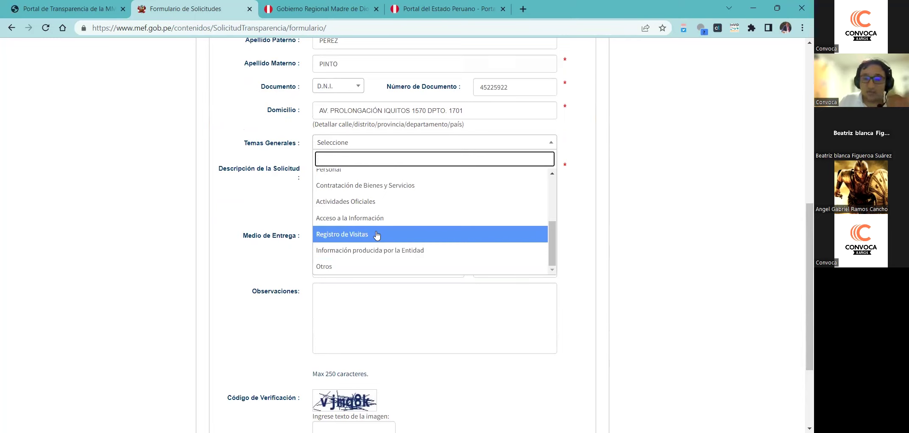
scroll(373, 218, "up", 1)
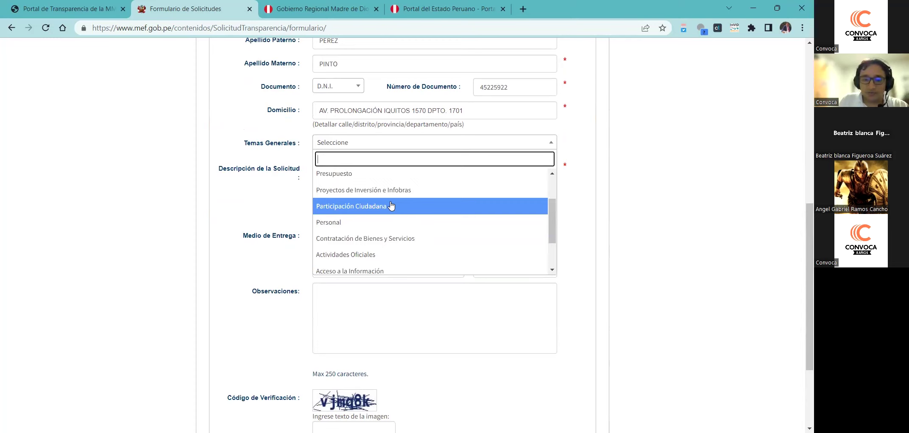
scroll(473, 198, "up", 1)
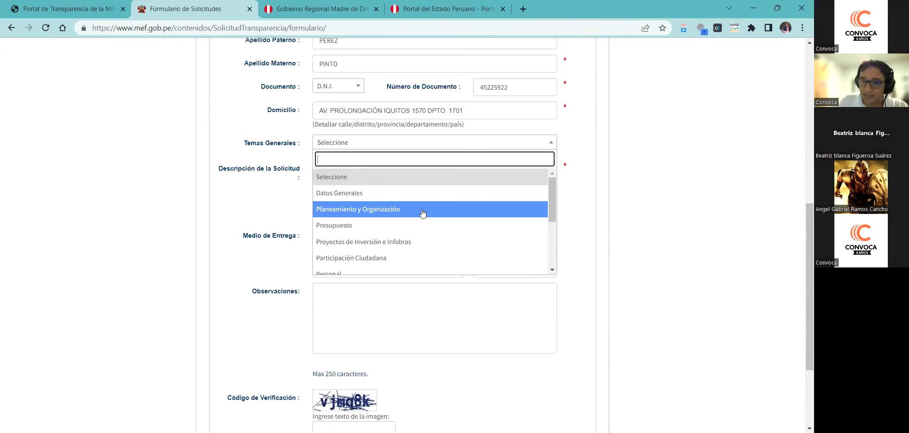
scroll(422, 212, "down", 3)
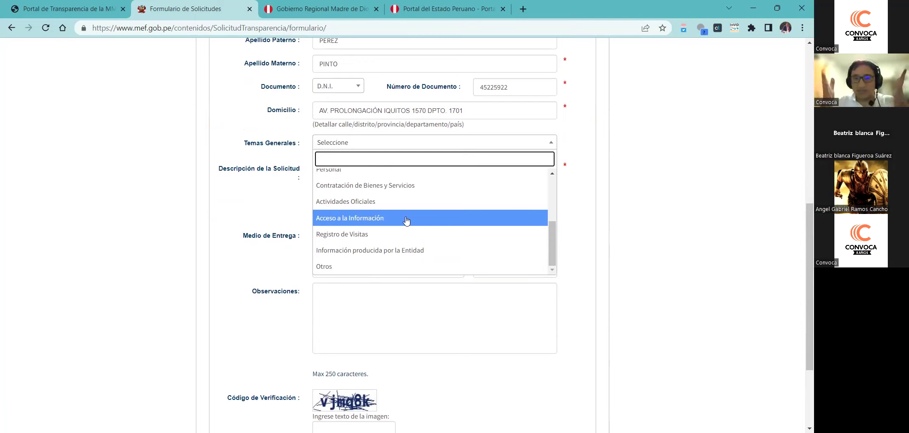
left_click(407, 219)
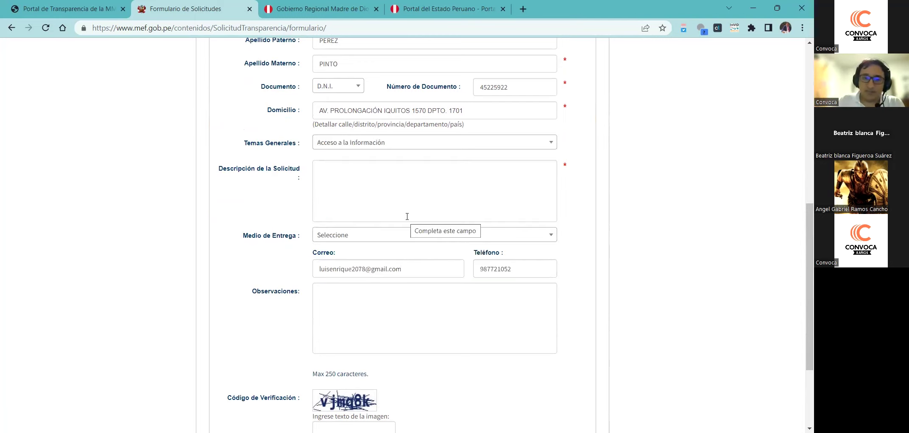
- Examine the Descripción de la Solicitud, Medio de Entrega and Observaciones fields of the request form
scroll(416, 220, "down", 1)
left_click(340, 136)
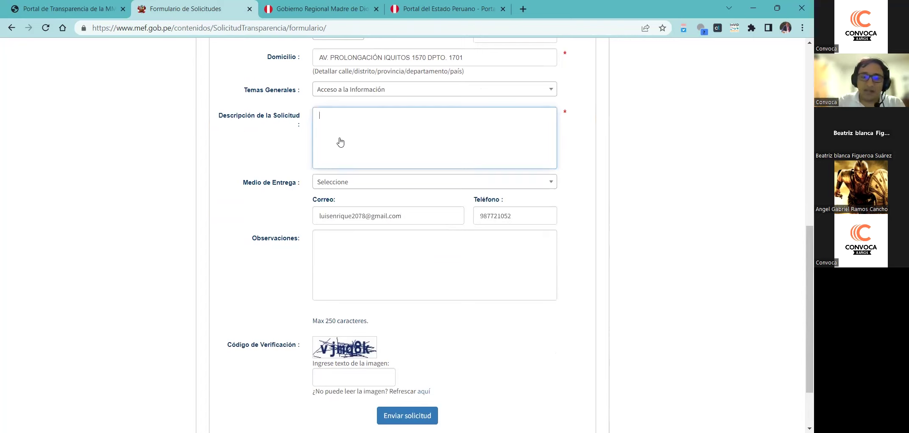
scroll(340, 142, "up", 1)
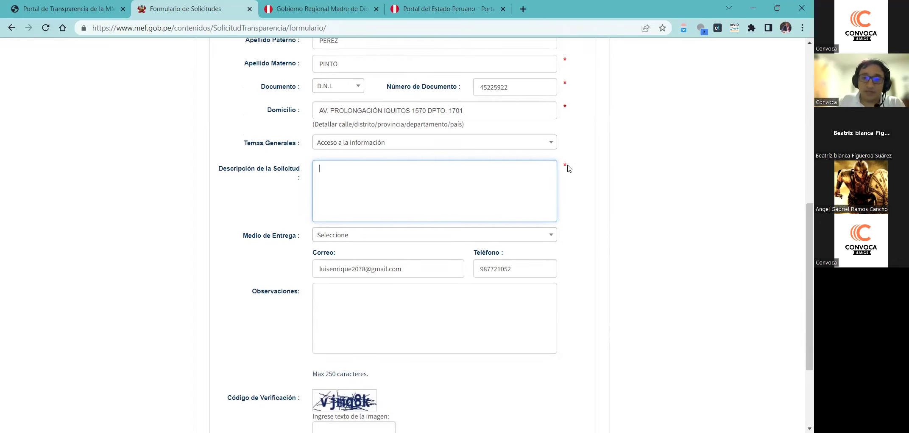
scroll(566, 180, "down", 3)
scroll(530, 236, "up", 3)
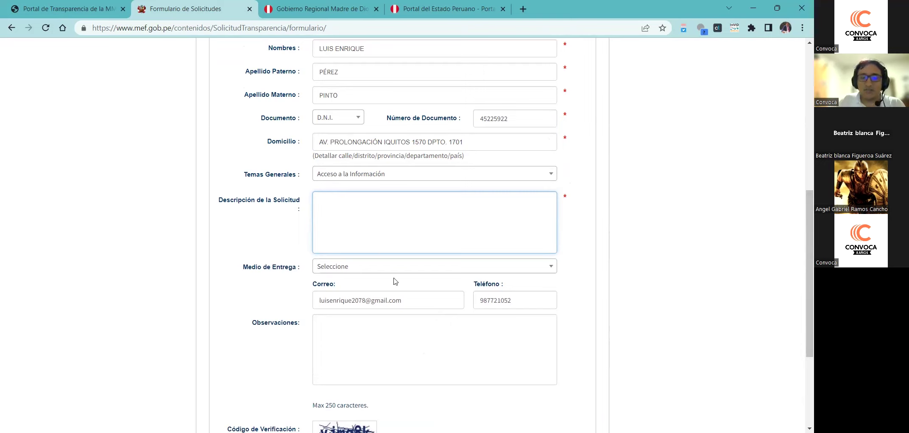
left_click(377, 337)
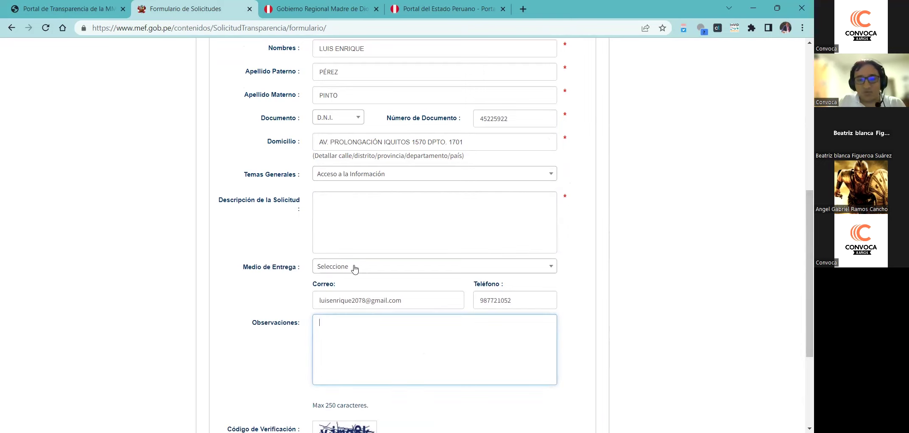